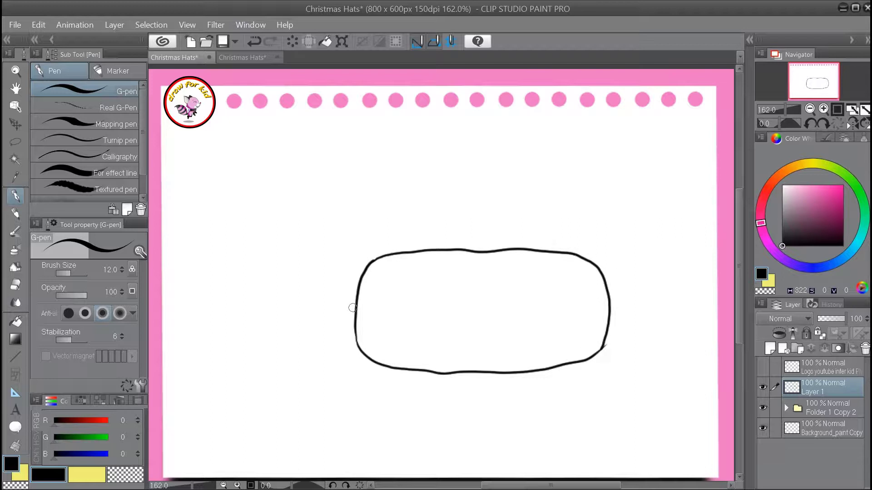
# - Draw the Santa hat's drooping cone outline above the brim with the black G-pen at size 12, leaving its lower-left tip open
pyautogui.moveTo(355, 303); pyautogui.dragTo(284, 348)
pyautogui.moveTo(573, 253)
pyautogui.mouseDown()
pyautogui.moveTo(518, 171)
pyautogui.moveTo(430, 121)
pyautogui.moveTo(402, 134)
pyautogui.moveTo(326, 223)
pyautogui.moveTo(280, 330)
pyautogui.mouseUp()
pyautogui.moveTo(390, 143); pyautogui.dragTo(408, 128)
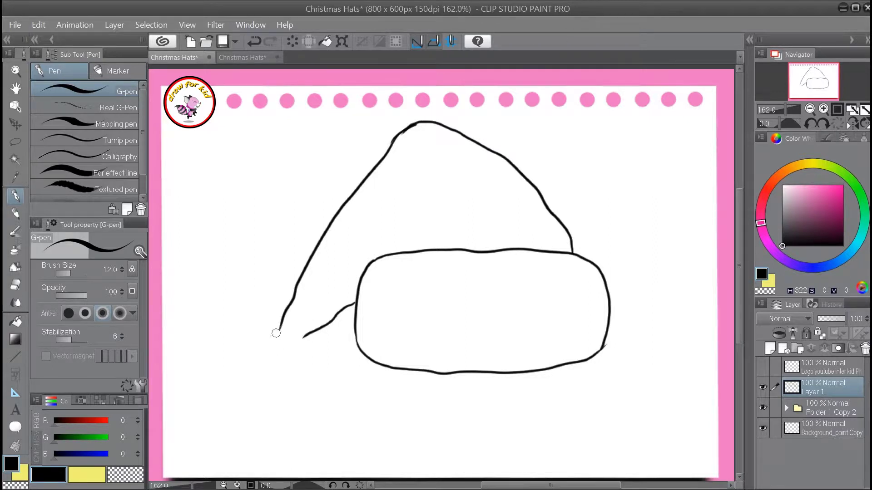
# - Draw a round, jagged-edged fur pom-pom closing off the open tip of the hat's cone
pyautogui.moveTo(279, 328)
pyautogui.mouseDown()
pyautogui.moveTo(253, 357)
pyautogui.moveTo(260, 393)
pyautogui.moveTo(311, 393)
pyautogui.moveTo(318, 382)
pyautogui.mouseUp()
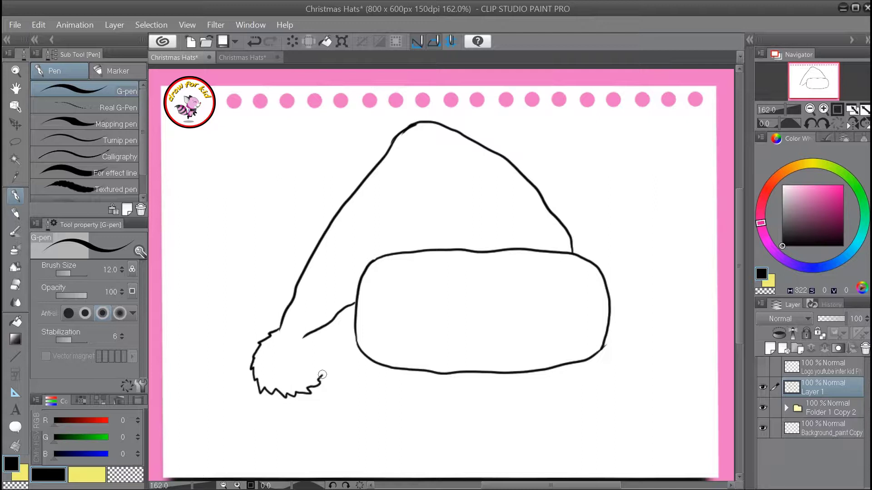
pyautogui.moveTo(325, 352); pyautogui.dragTo(304, 337)
pyautogui.moveTo(279, 328); pyautogui.dragTo(289, 329)
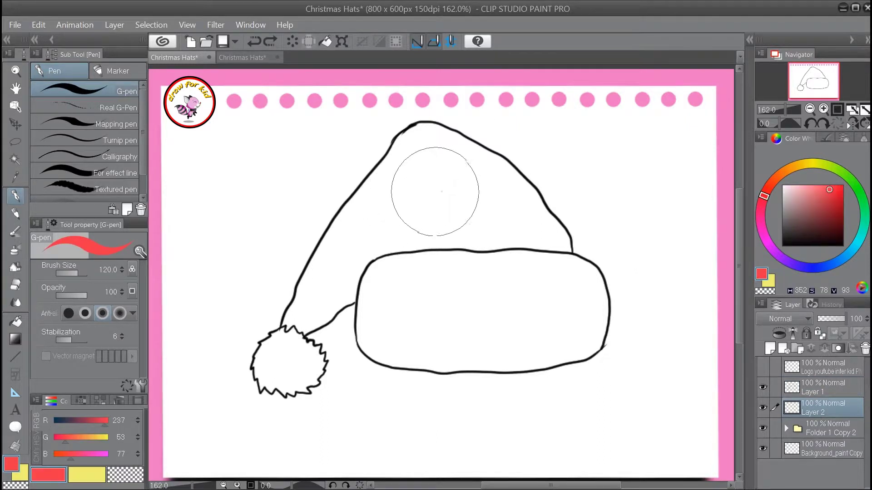
# - Fill the hat's cone with red on Layer 2, then paint a dark red curved shadow right of the peak at brush size 25
pyautogui.moveTo(431, 184)
pyautogui.mouseDown()
pyautogui.moveTo(410, 206)
pyautogui.moveTo(419, 175)
pyautogui.moveTo(377, 204)
pyautogui.moveTo(414, 165)
pyautogui.moveTo(442, 181)
pyautogui.moveTo(409, 165)
pyautogui.moveTo(356, 227)
pyautogui.moveTo(381, 185)
pyautogui.moveTo(326, 276)
pyautogui.moveTo(373, 222)
pyautogui.moveTo(459, 205)
pyautogui.moveTo(463, 191)
pyautogui.moveTo(486, 209)
pyautogui.mouseUp()
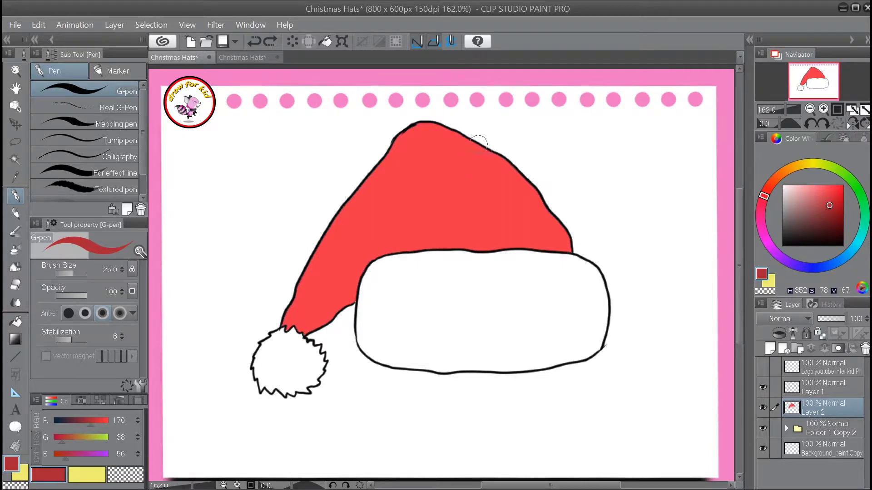
pyautogui.moveTo(441, 135); pyautogui.dragTo(459, 139)
pyautogui.moveTo(497, 182); pyautogui.dragTo(487, 203)
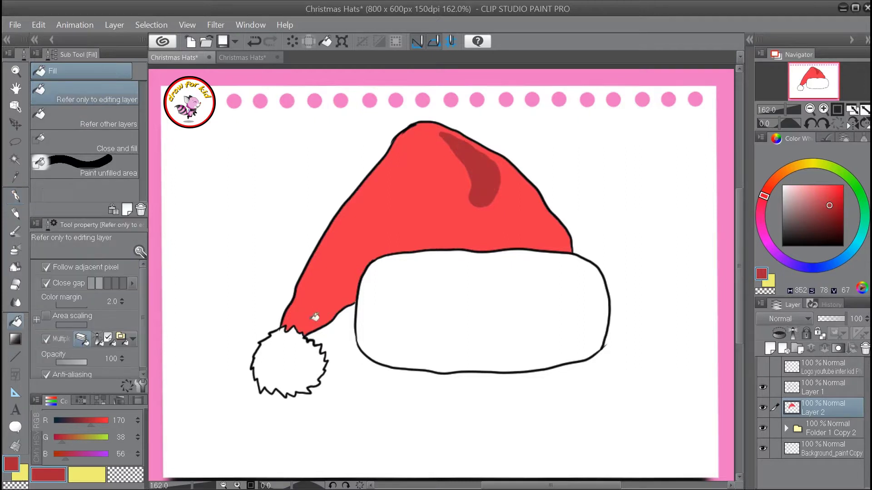
# - Paint a long dark red fold shadow down the cone's left side, from below the peak towards the pom-pom
pyautogui.press('p')
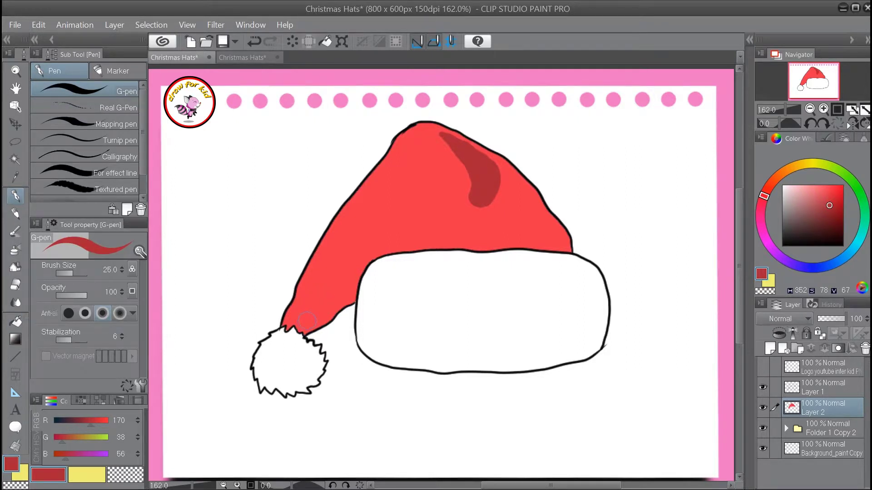
pyautogui.hotkey('ctrl', 'z')
pyautogui.moveTo(318, 310)
pyautogui.mouseDown()
pyautogui.moveTo(351, 265)
pyautogui.moveTo(366, 219)
pyautogui.moveTo(395, 196)
pyautogui.mouseUp()
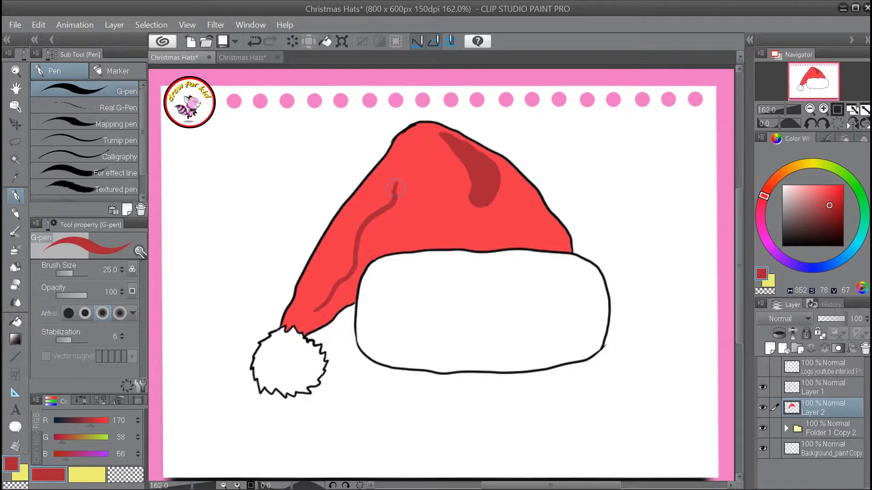
pyautogui.moveTo(401, 174)
pyautogui.mouseDown()
pyautogui.moveTo(408, 200)
pyautogui.moveTo(398, 225)
pyautogui.moveTo(373, 248)
pyautogui.moveTo(358, 287)
pyautogui.moveTo(334, 302)
pyautogui.moveTo(343, 257)
pyautogui.mouseUp()
pyautogui.hotkey('ctrl', 'z')
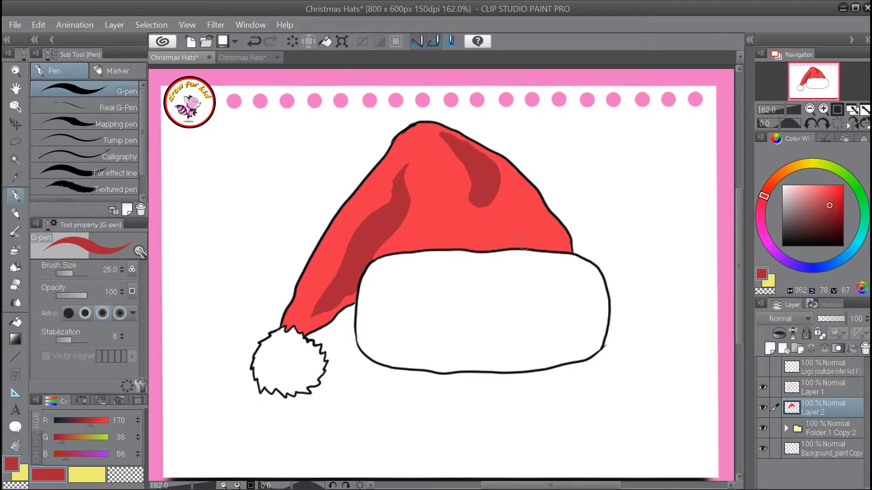
# - Paint a dark red wedge-shaped shadow along the cone's lower right edge, just above the brim
pyautogui.moveTo(479, 242); pyautogui.dragTo(555, 236)
pyautogui.moveTo(477, 242)
pyautogui.mouseDown()
pyautogui.moveTo(454, 239)
pyautogui.moveTo(518, 214)
pyautogui.mouseUp()
pyautogui.hotkey('ctrl', 'z')
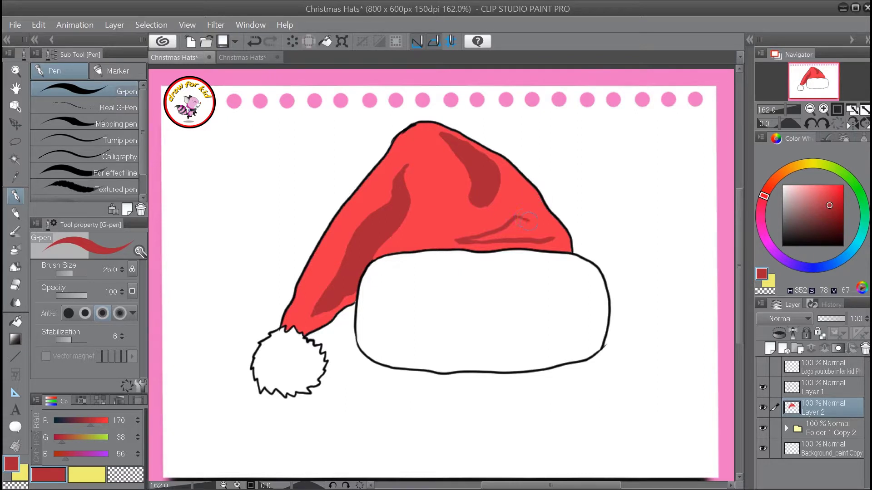
pyautogui.hotkey('ctrl', 'z')
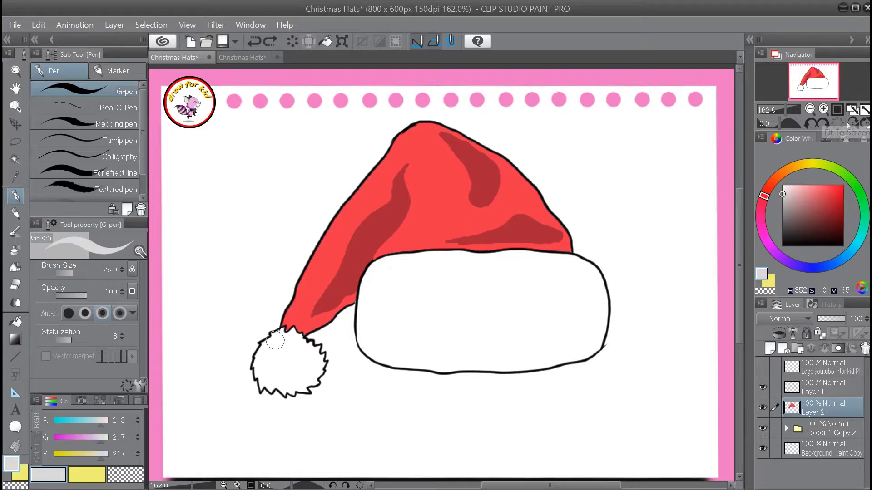
# - Shade the left and lower inside of the pom-pom with light grey using the G-pen at size 25
pyautogui.moveTo(271, 341)
pyautogui.mouseDown()
pyautogui.moveTo(263, 377)
pyautogui.moveTo(280, 375)
pyautogui.moveTo(273, 379)
pyautogui.moveTo(291, 379)
pyautogui.mouseUp()
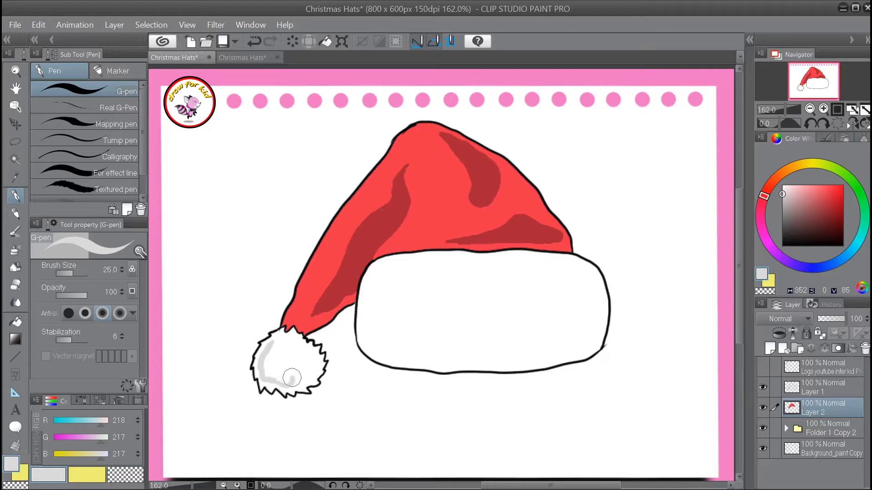
pyautogui.hotkey('ctrl', 'z')
pyautogui.moveTo(274, 381); pyautogui.dragTo(301, 382)
pyautogui.moveTo(292, 372)
pyautogui.mouseDown()
pyautogui.moveTo(276, 366)
pyautogui.moveTo(277, 340)
pyautogui.moveTo(263, 361)
pyautogui.moveTo(273, 345)
pyautogui.moveTo(268, 369)
pyautogui.moveTo(281, 377)
pyautogui.mouseUp()
# - Outline a C-shaped light grey shadow along the brim's left side and fill it in at brush size 40
pyautogui.moveTo(379, 269)
pyautogui.mouseDown()
pyautogui.moveTo(366, 327)
pyautogui.moveTo(384, 353)
pyautogui.moveTo(376, 354)
pyautogui.moveTo(445, 364)
pyautogui.moveTo(505, 358)
pyautogui.mouseUp()
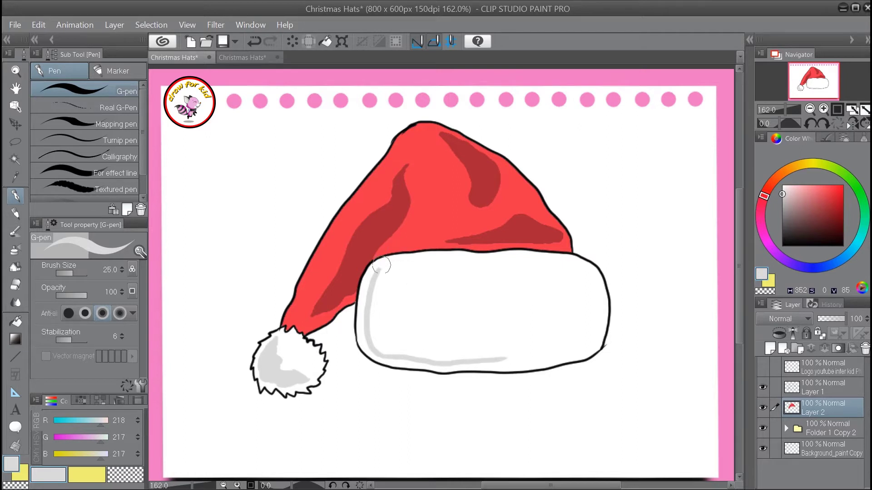
pyautogui.moveTo(375, 272)
pyautogui.mouseDown()
pyautogui.moveTo(483, 259)
pyautogui.moveTo(394, 263)
pyautogui.moveTo(406, 259)
pyautogui.moveTo(482, 259)
pyautogui.mouseUp()
pyautogui.hotkey('ctrl', 'z')
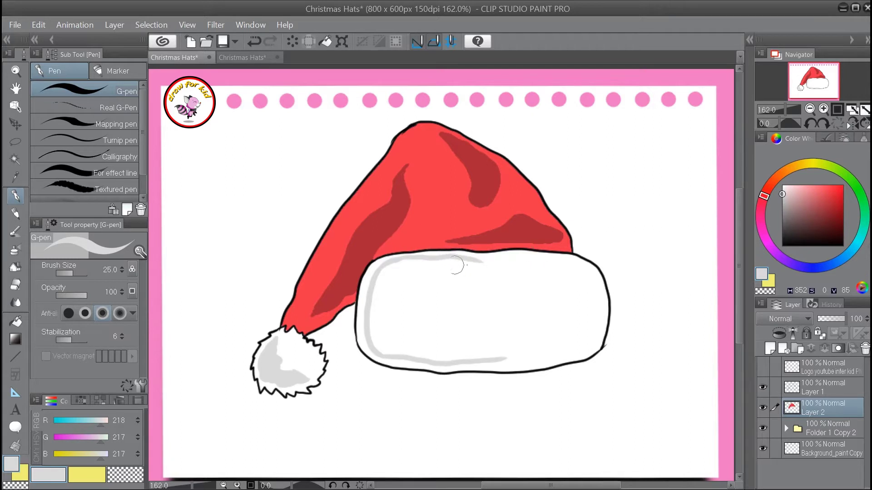
pyautogui.moveTo(472, 263)
pyautogui.mouseDown()
pyautogui.moveTo(409, 271)
pyautogui.moveTo(395, 284)
pyautogui.moveTo(404, 333)
pyautogui.moveTo(428, 350)
pyautogui.moveTo(507, 358)
pyautogui.mouseUp()
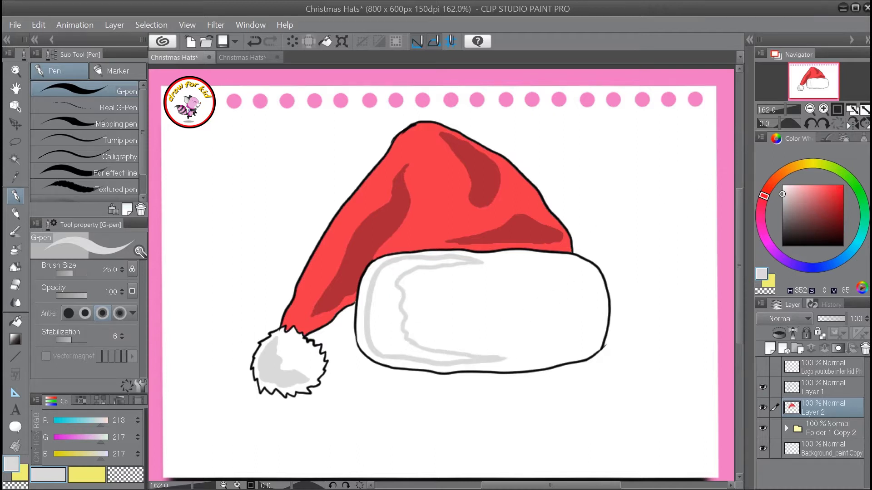
pyautogui.press(']')
pyautogui.press(']')
pyautogui.moveTo(382, 306)
pyautogui.mouseDown()
pyautogui.moveTo(381, 322)
pyautogui.moveTo(387, 309)
pyautogui.moveTo(376, 311)
pyautogui.moveTo(388, 298)
pyautogui.moveTo(381, 304)
pyautogui.mouseUp()
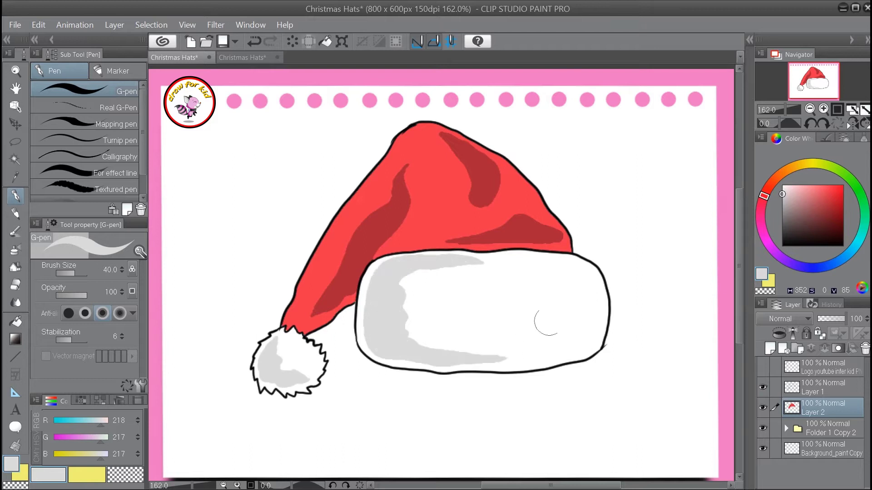
# - Paint light grey shading along the brim's right side, refining its upper right corner at brush size 25
pyautogui.moveTo(553, 269)
pyautogui.mouseDown()
pyautogui.moveTo(588, 273)
pyautogui.moveTo(592, 312)
pyautogui.moveTo(580, 346)
pyautogui.moveTo(552, 349)
pyautogui.mouseUp()
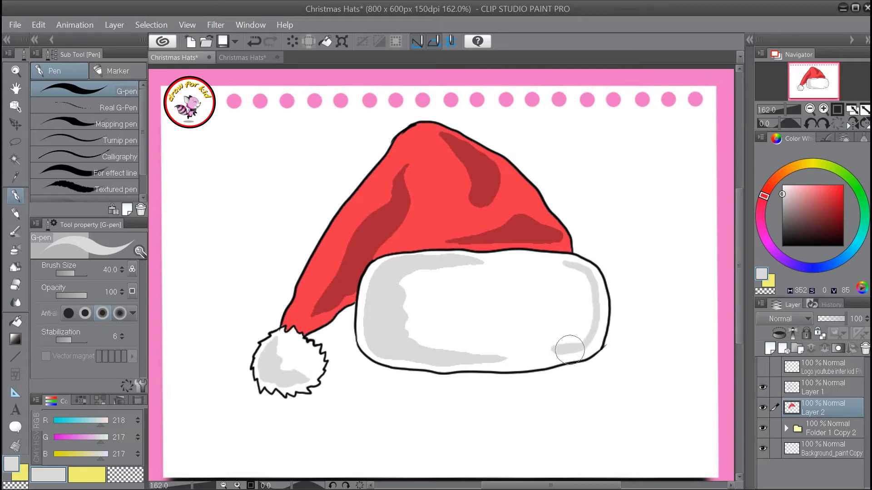
pyautogui.press('[')
pyautogui.press('[')
pyautogui.moveTo(583, 337)
pyautogui.mouseDown()
pyautogui.moveTo(592, 310)
pyautogui.moveTo(563, 349)
pyautogui.moveTo(593, 305)
pyautogui.moveTo(582, 254)
pyautogui.moveTo(594, 292)
pyautogui.moveTo(566, 289)
pyautogui.moveTo(540, 272)
pyautogui.mouseUp()
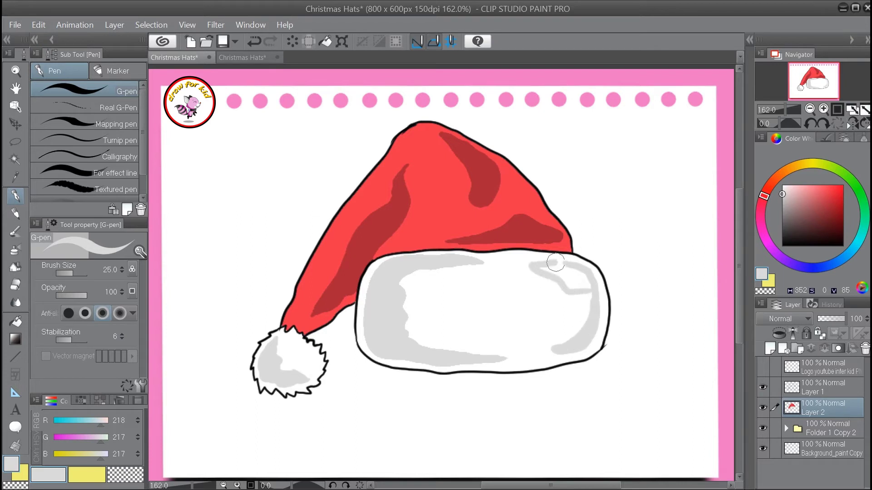
pyautogui.hotkey('ctrl', 'z')
pyautogui.moveTo(590, 293)
pyautogui.mouseDown()
pyautogui.moveTo(548, 279)
pyautogui.moveTo(533, 261)
pyautogui.moveTo(583, 269)
pyautogui.moveTo(546, 269)
pyautogui.mouseUp()
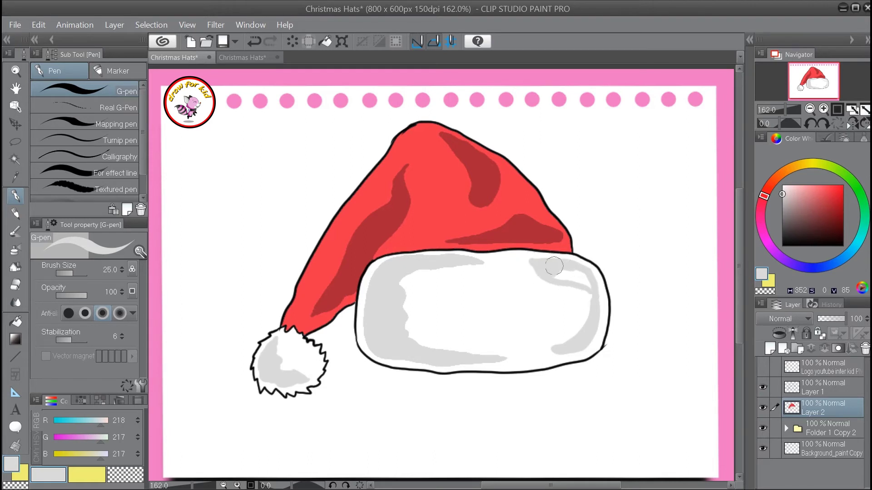